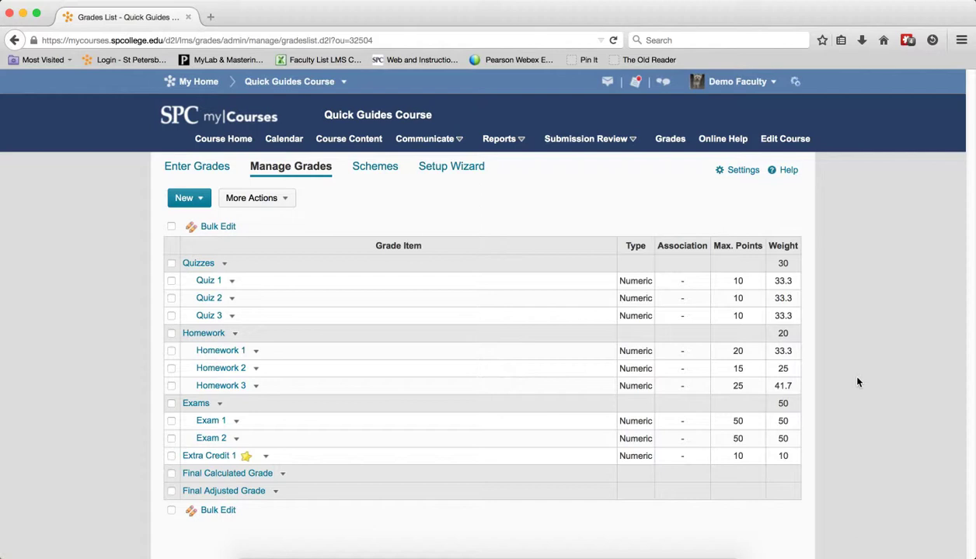
# Save the grade book's personal display options with weighted grade, grade scheme symbol and grade scheme color enabled, and close the settings.
pyautogui.click(743, 171)
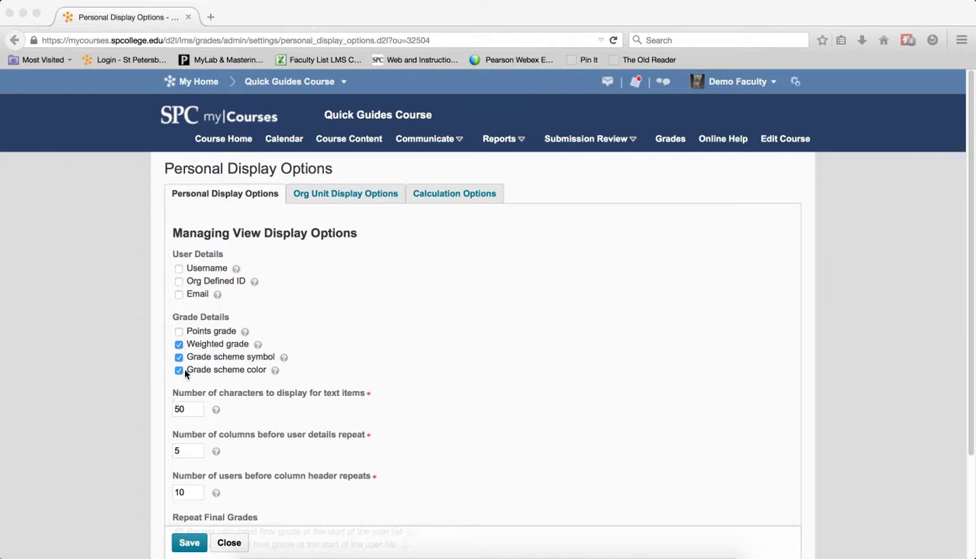
pyautogui.click(191, 545)
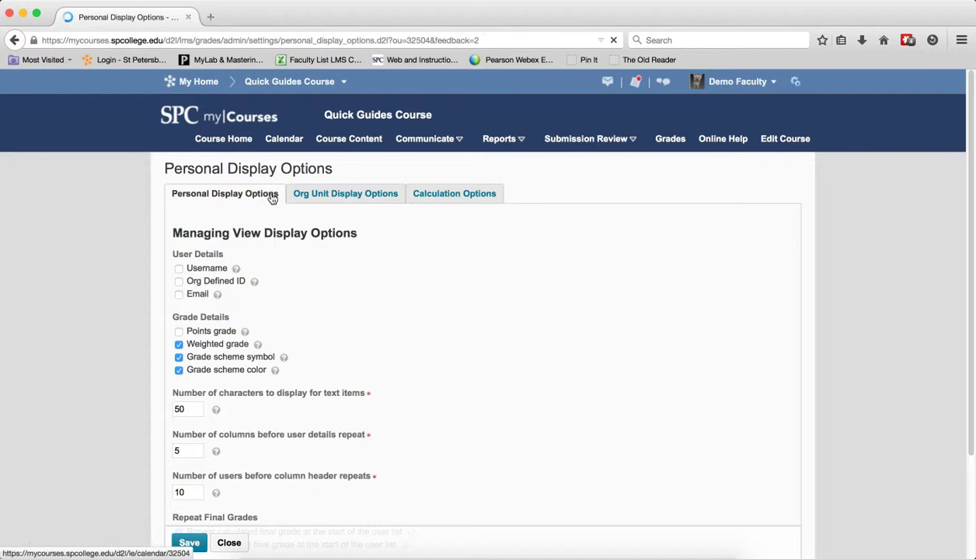
pyautogui.click(229, 543)
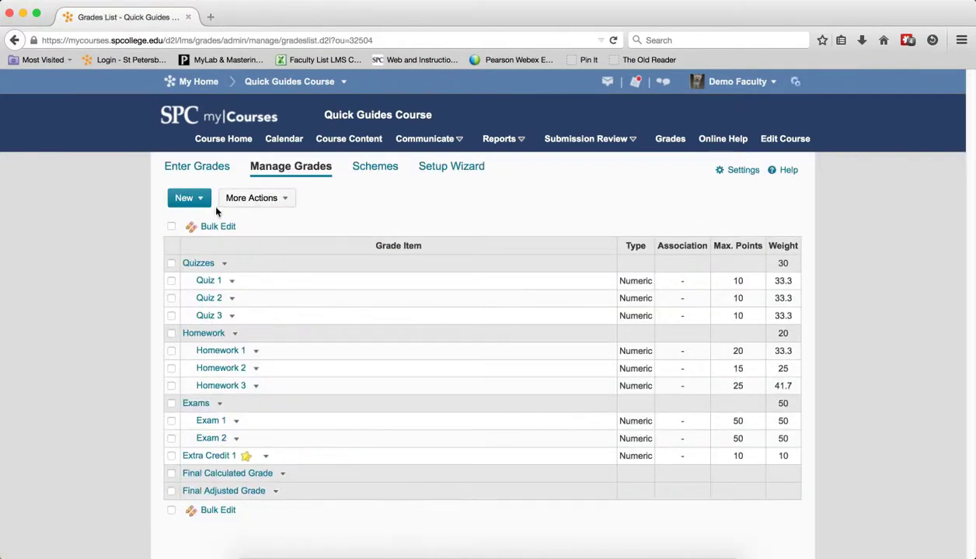
# Open the grade entry list and check its standard view before returning to the spreadsheet view.
pyautogui.click(201, 168)
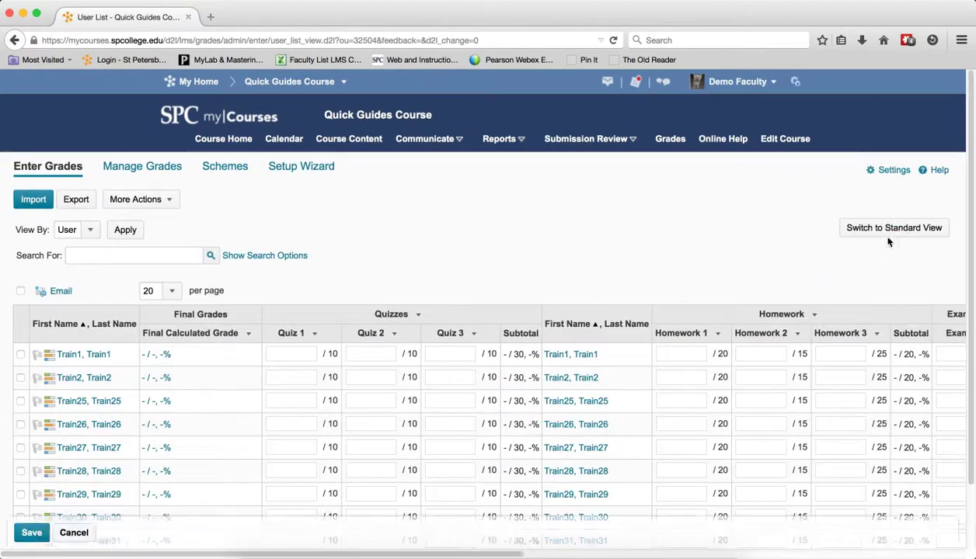
pyautogui.click(871, 227)
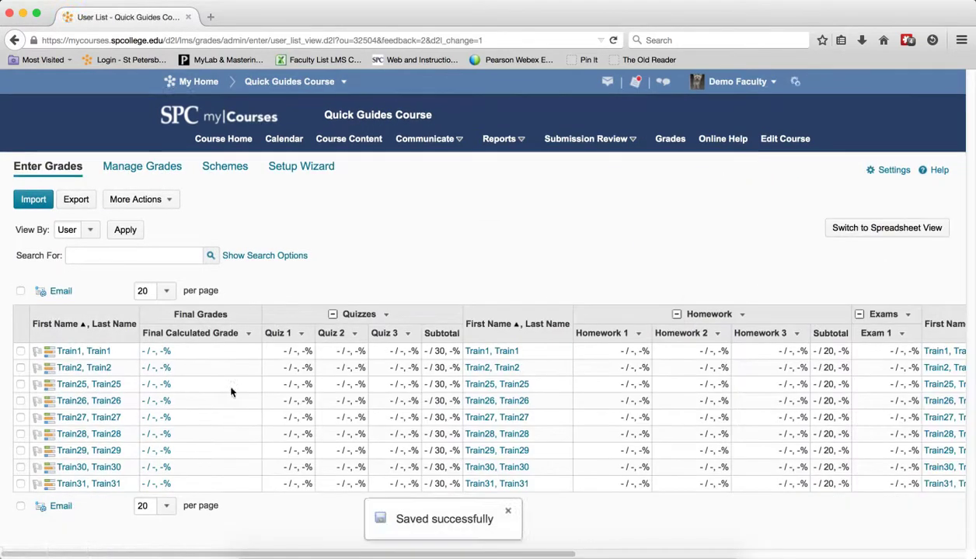
pyautogui.click(845, 229)
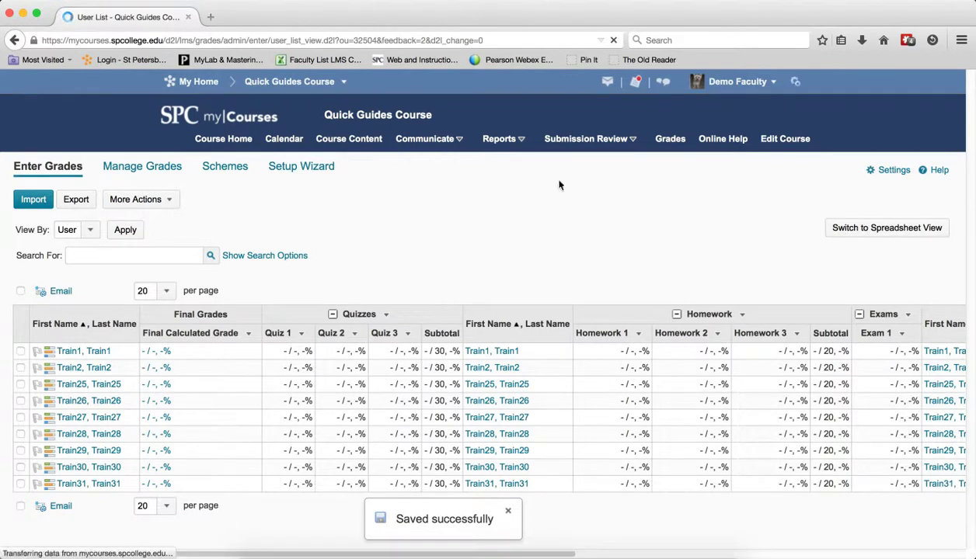
# Enter the first student's quiz grades: 10 for Quiz 1, 6 for Quiz 2 and 5 for Quiz 3.
pyautogui.click(278, 355)
pyautogui.write('10')
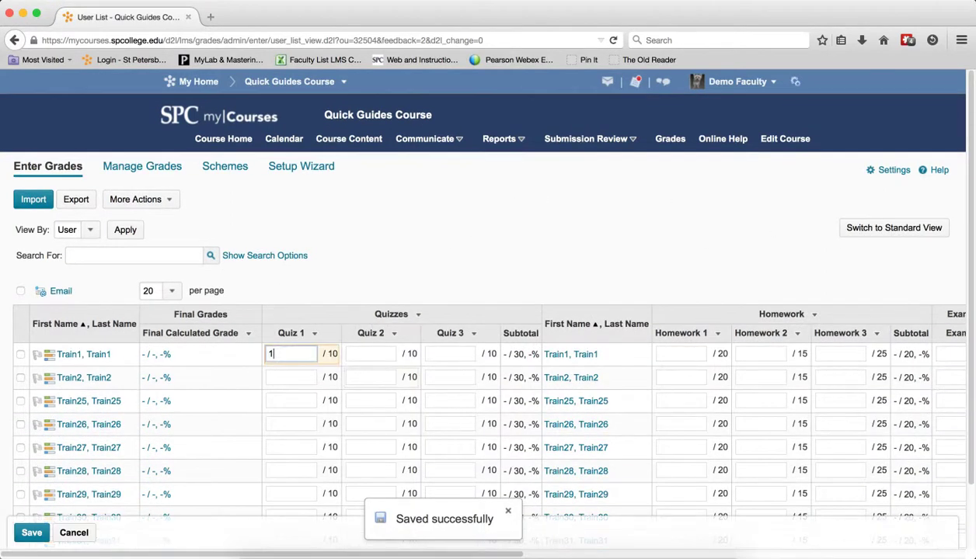
pyautogui.click(385, 354)
pyautogui.write('6')
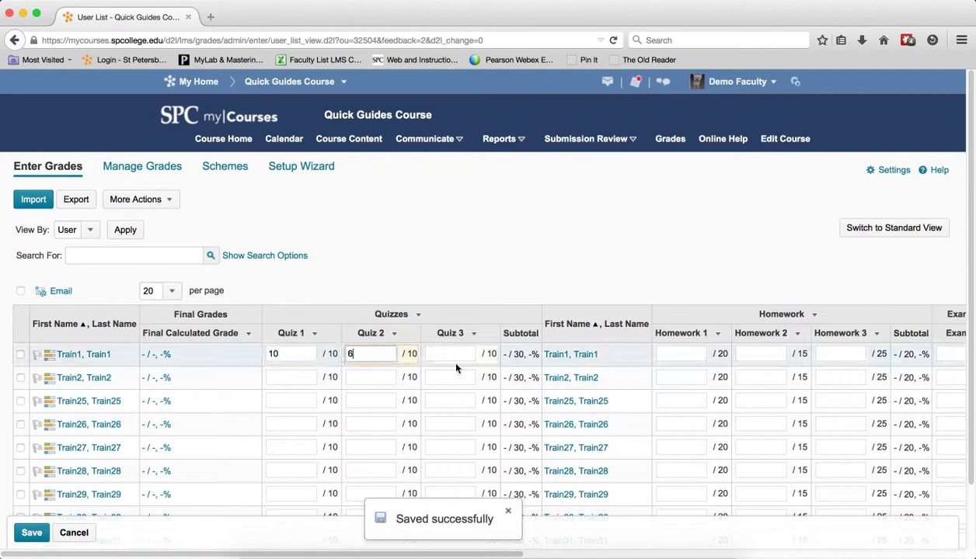
pyautogui.click(451, 354)
pyautogui.write('5')
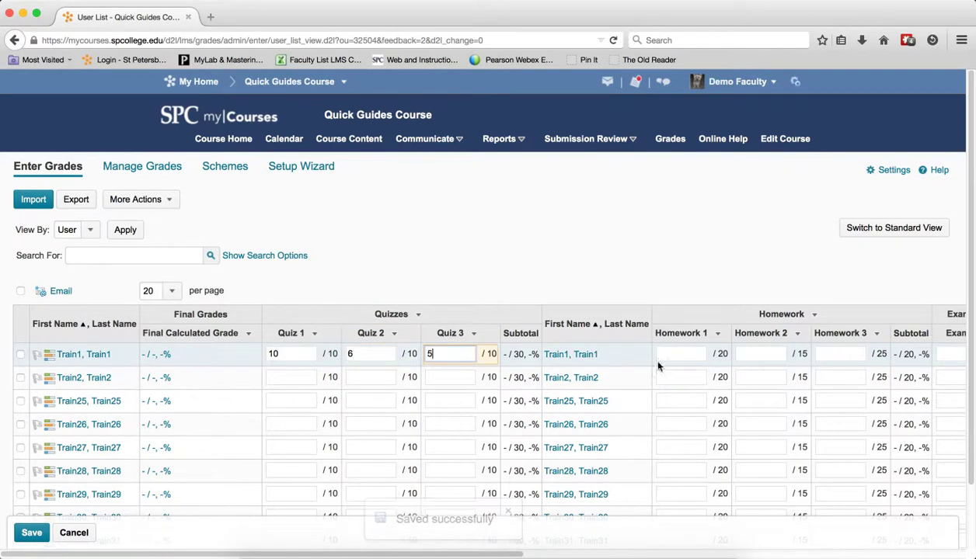
# Enter the first student's homework grades as 10, 15 and 2 for Homework 1 to 3, and save the grades.
pyautogui.click(664, 355)
pyautogui.write('10')
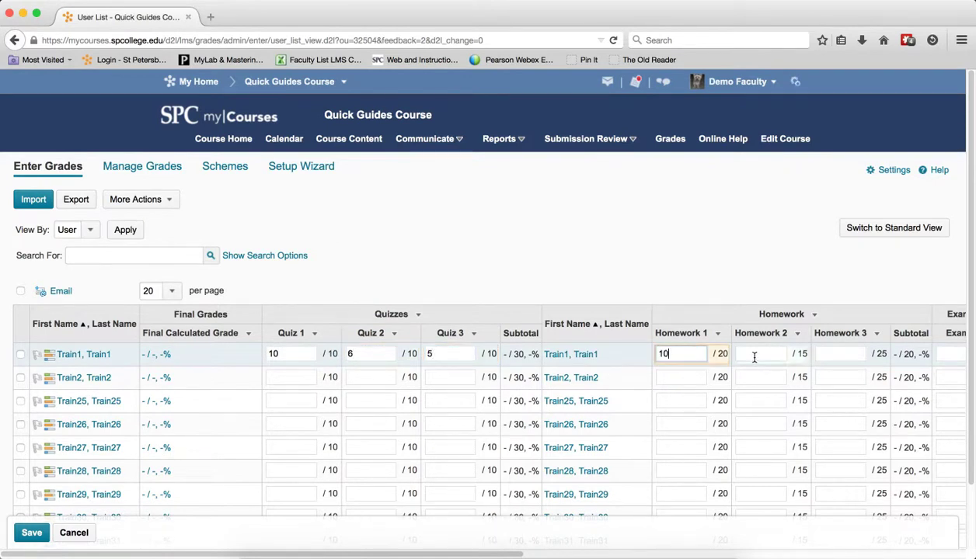
pyautogui.click(755, 355)
pyautogui.write('15')
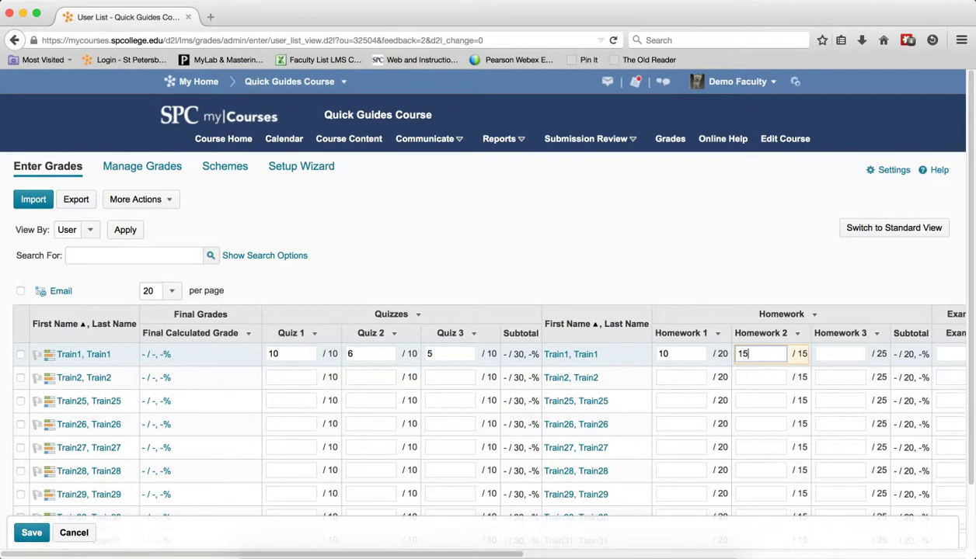
pyautogui.click(828, 353)
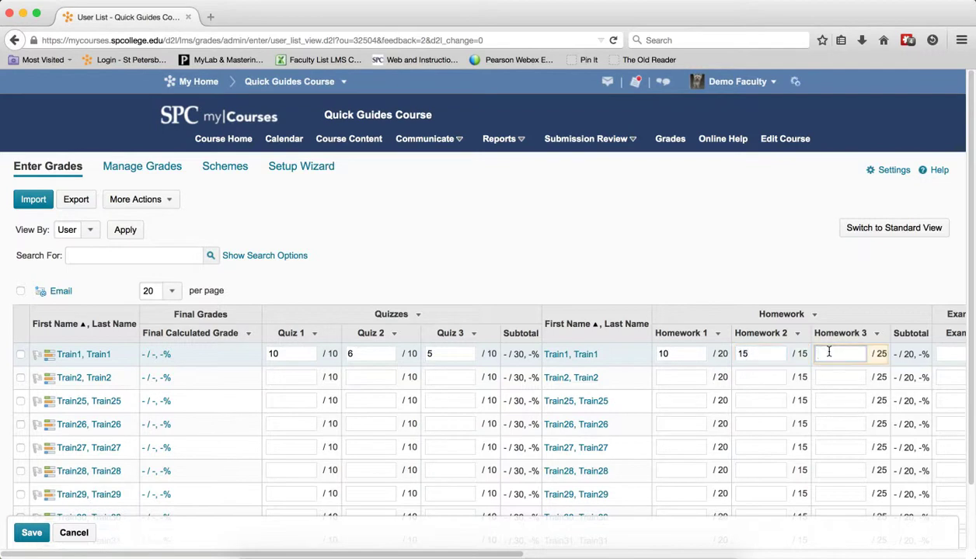
pyautogui.write('2')
pyautogui.click(31, 533)
pyautogui.click(369, 200)
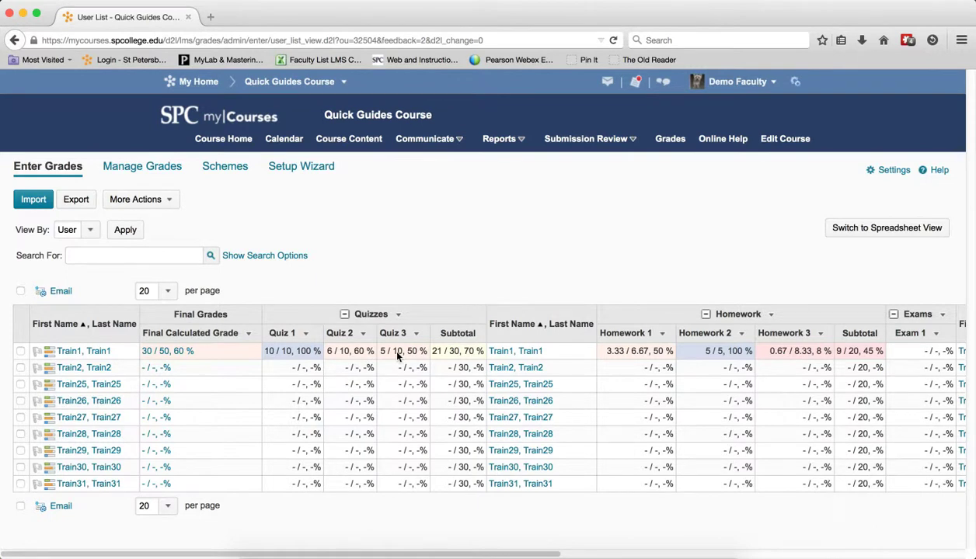
# Enable the points grade in the personal display options, save, and return to the grade entry list.
pyautogui.click(891, 170)
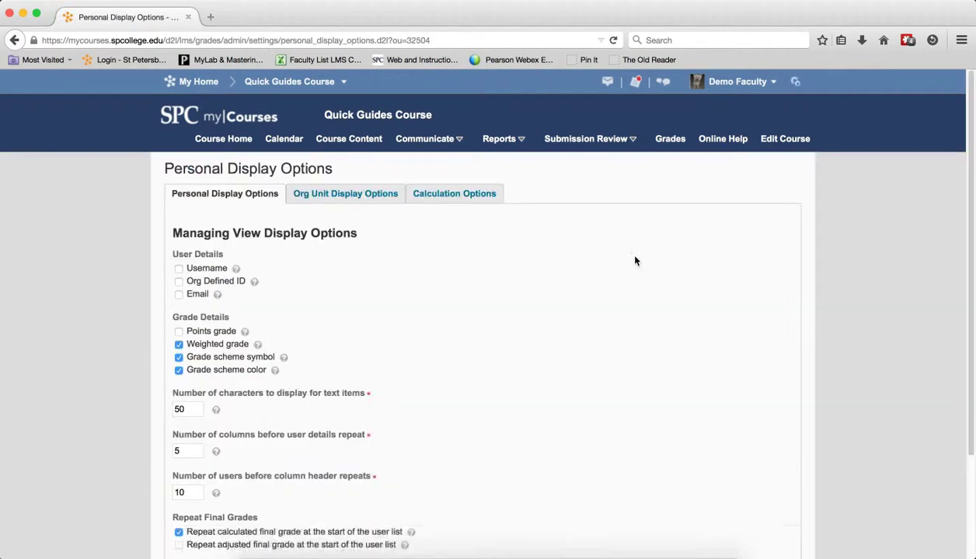
pyautogui.click(178, 332)
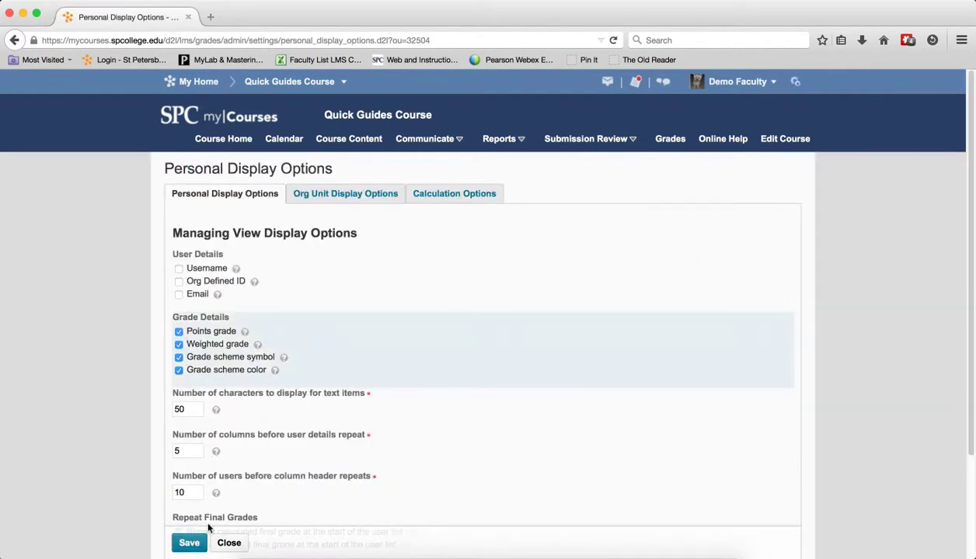
pyautogui.click(190, 543)
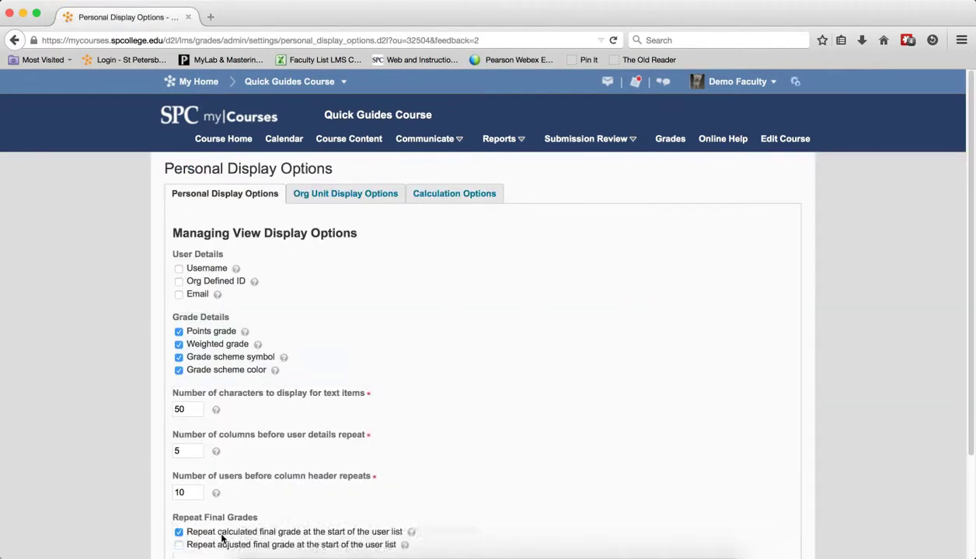
pyautogui.click(233, 543)
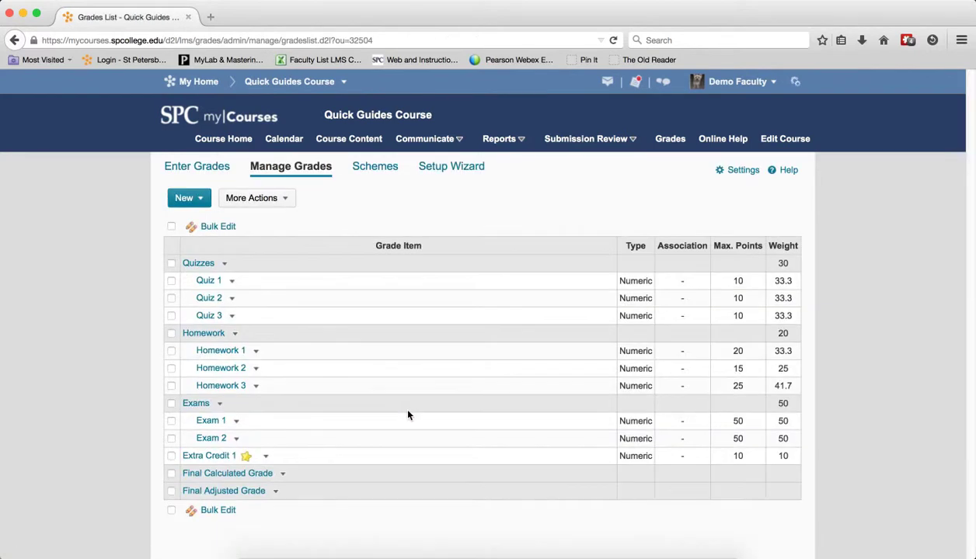
pyautogui.click(200, 170)
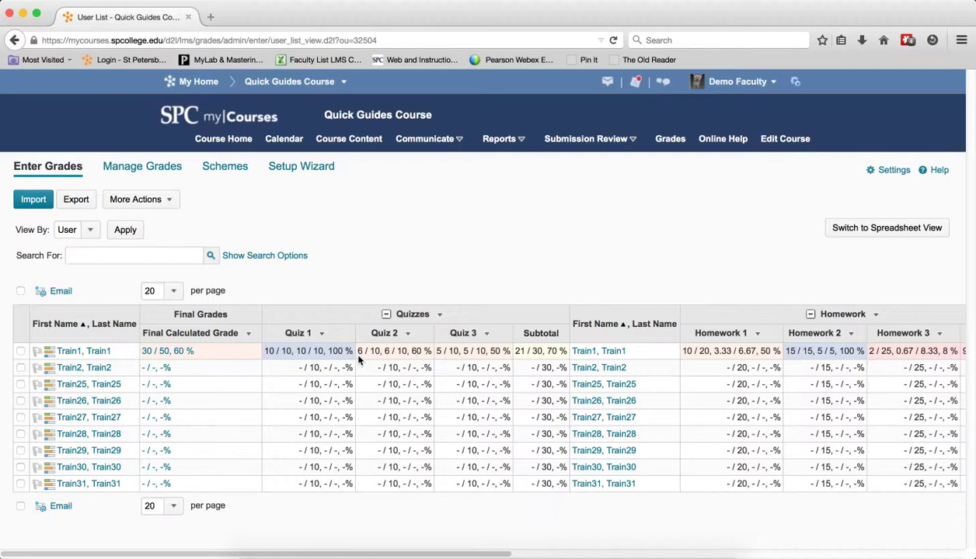
# Turn off the weighted grade in the personal display options, save, and reopen the grade entry list.
pyautogui.click(890, 171)
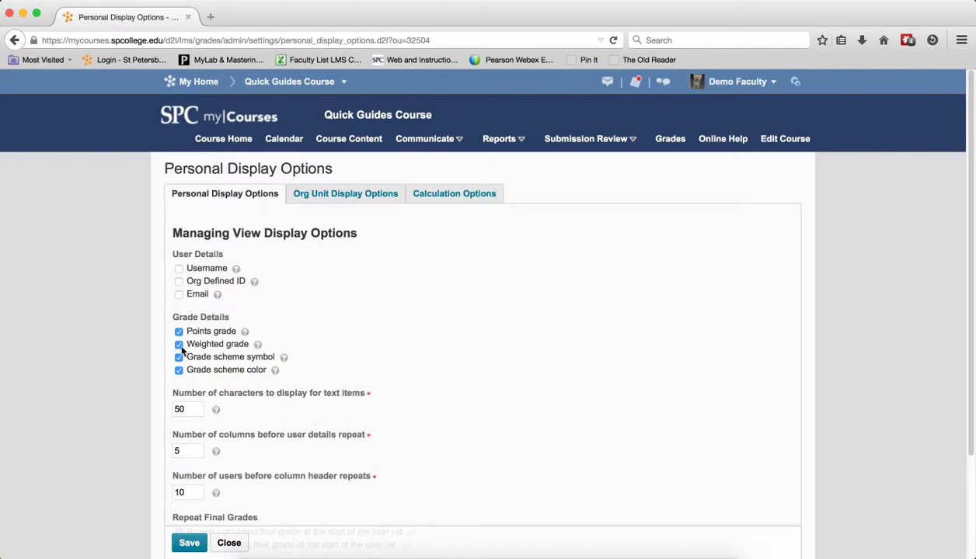
pyautogui.click(178, 344)
pyautogui.click(190, 542)
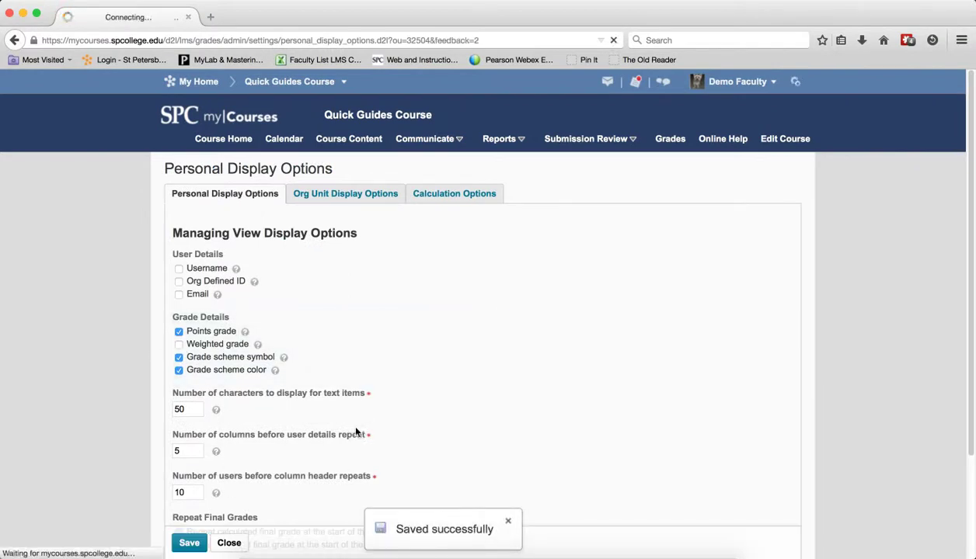
pyautogui.click(195, 172)
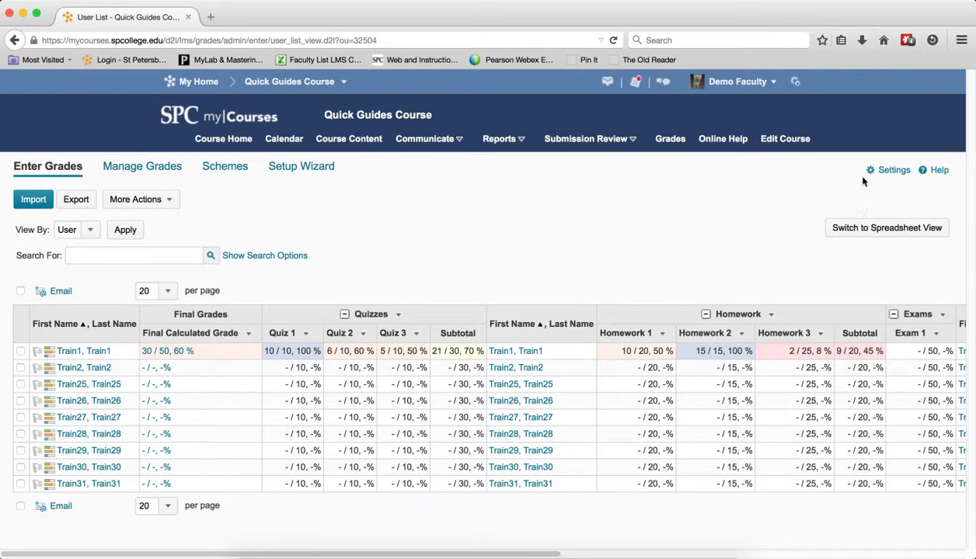
# Examine the column, header and final grade repeat options in the personal display settings and how they lay out the grade entry list.
pyautogui.click(891, 171)
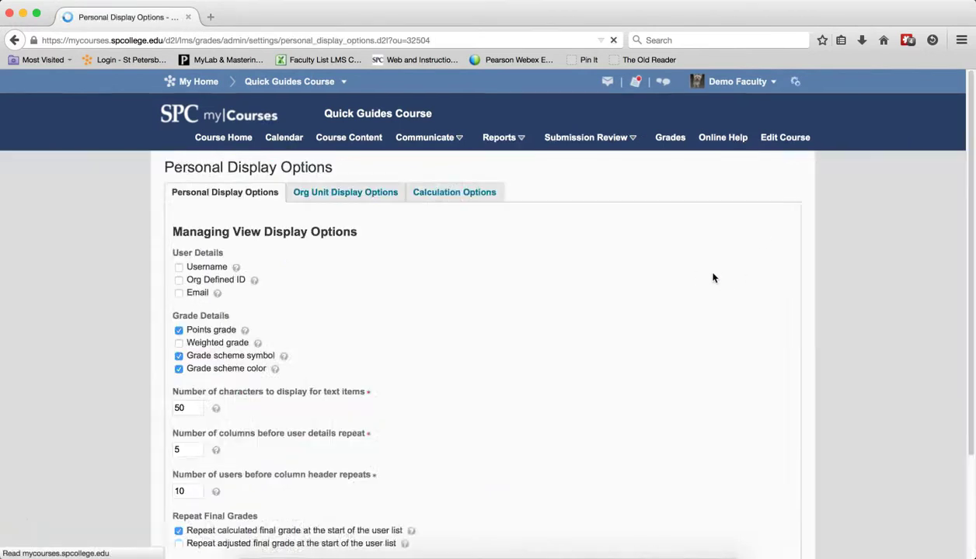
pyautogui.scroll(-2, 623, 281)
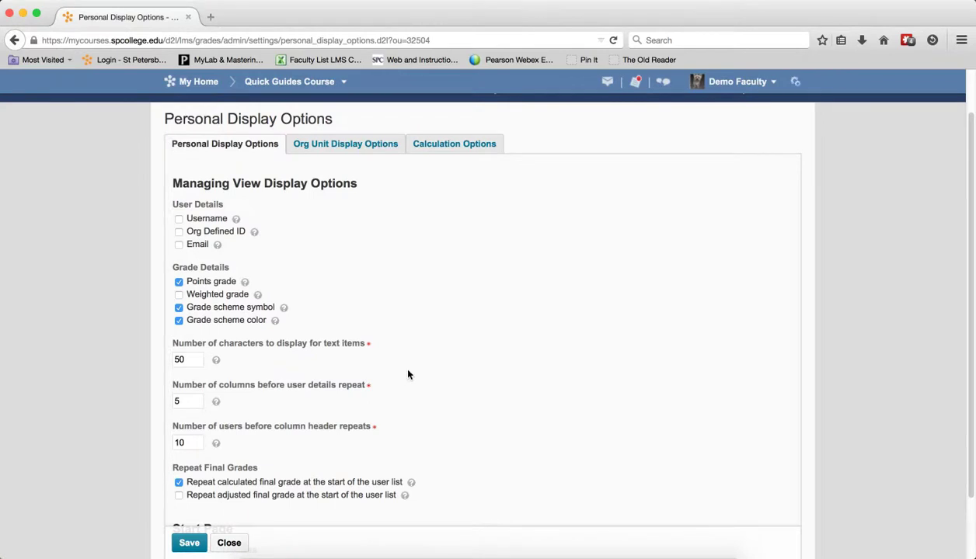
pyautogui.scroll(-1, 407, 373)
pyautogui.scroll(-1, 420, 369)
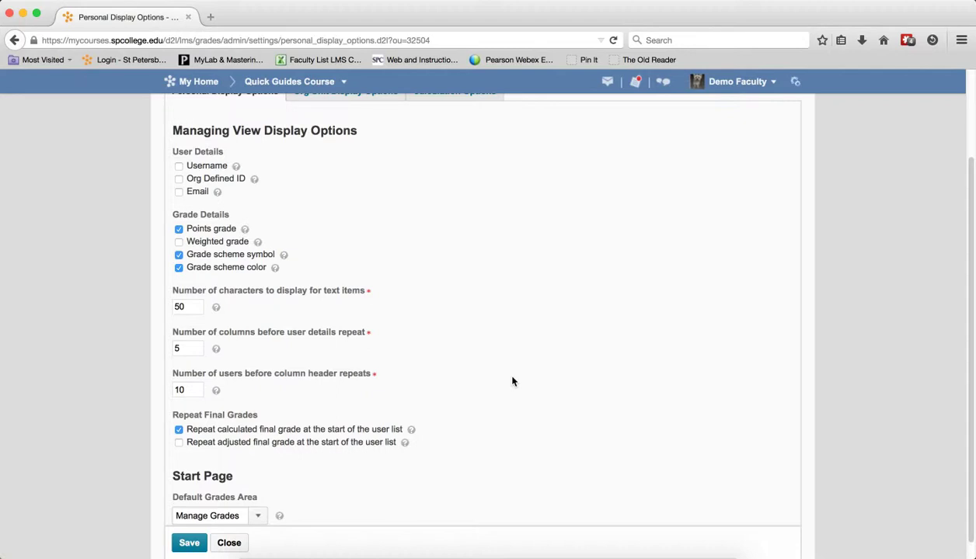
pyautogui.click(229, 543)
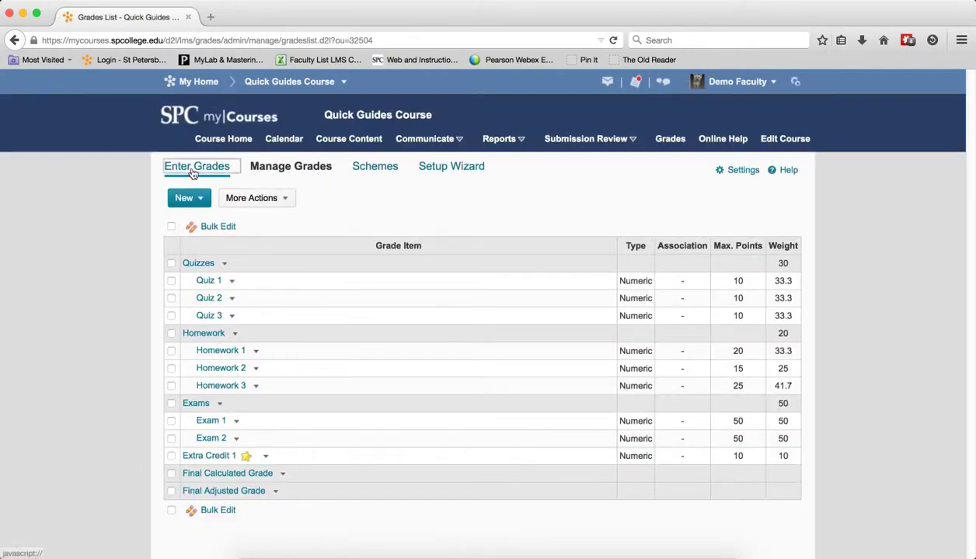
pyautogui.click(193, 171)
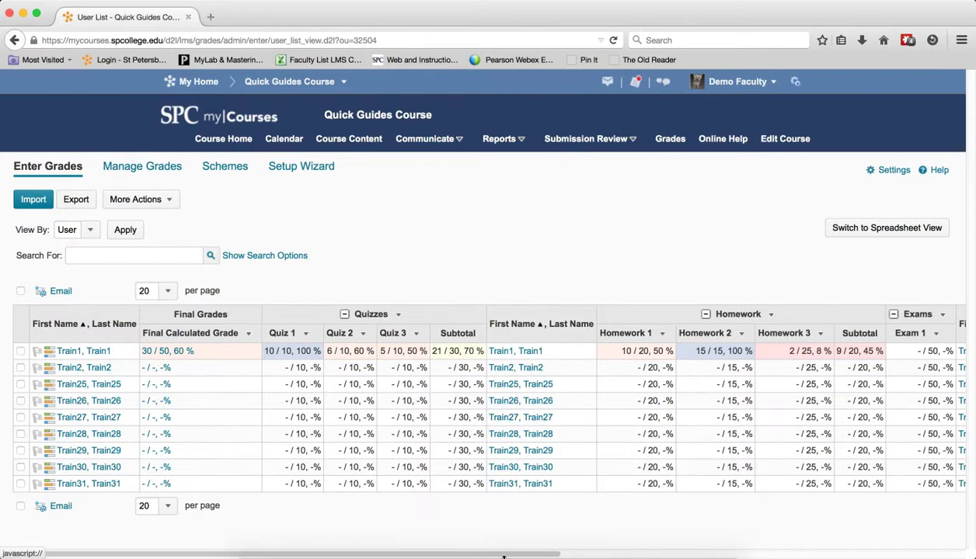
pyautogui.moveTo(521, 555); pyautogui.dragTo(457, 538)
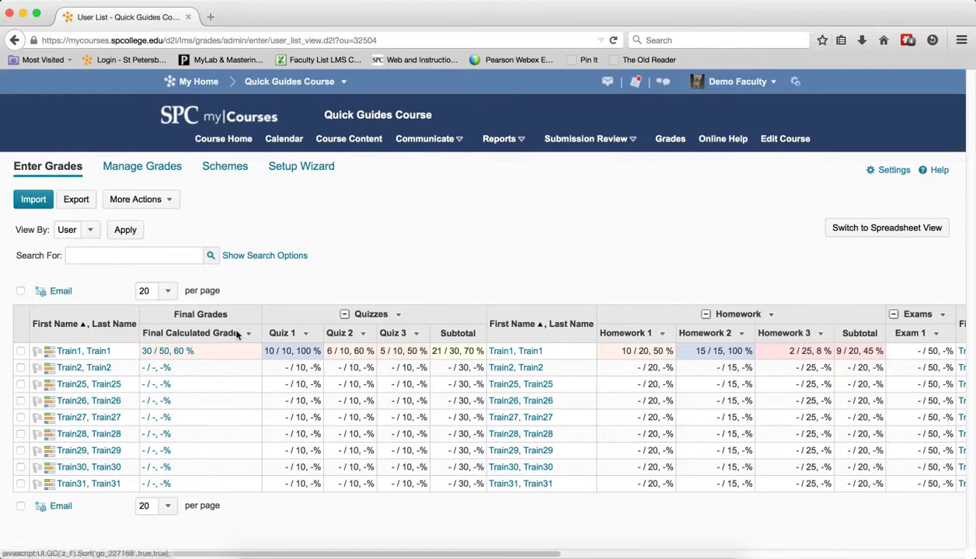
# Set user details to repeat after 8 columns and column headers after 5 users, then save and close the settings.
pyautogui.click(891, 170)
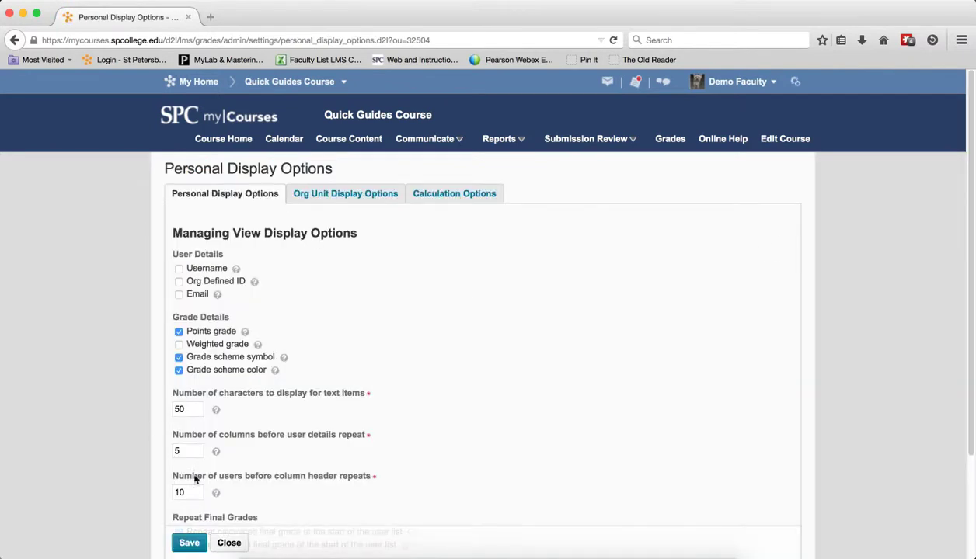
pyautogui.doubleClick(186, 451)
pyautogui.write('8')
pyautogui.scroll(-1, 264, 401)
pyautogui.doubleClick(200, 470)
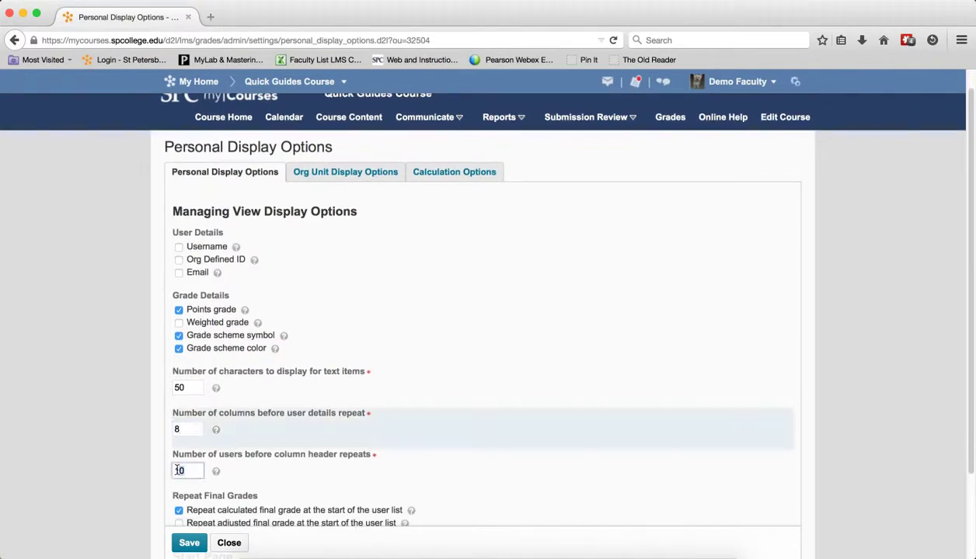
pyautogui.write('5')
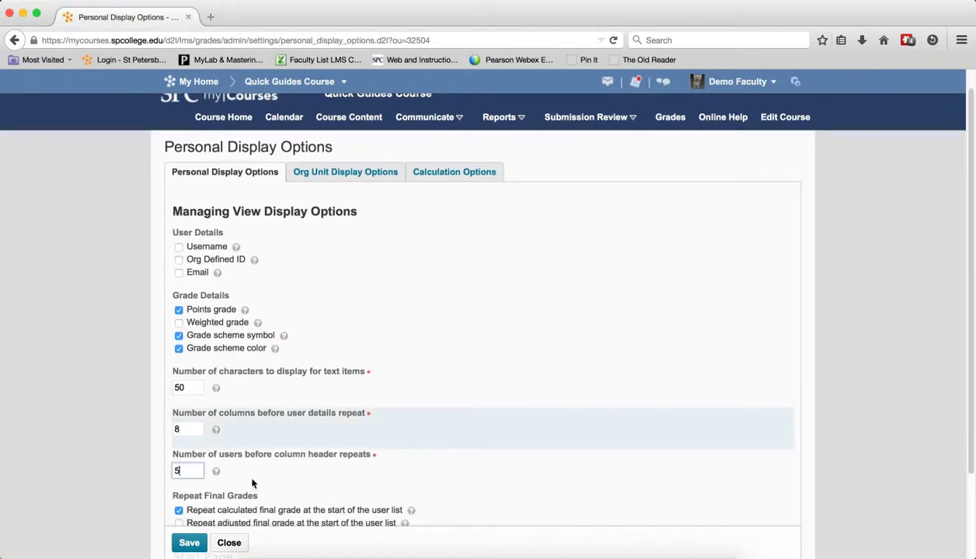
pyautogui.click(189, 543)
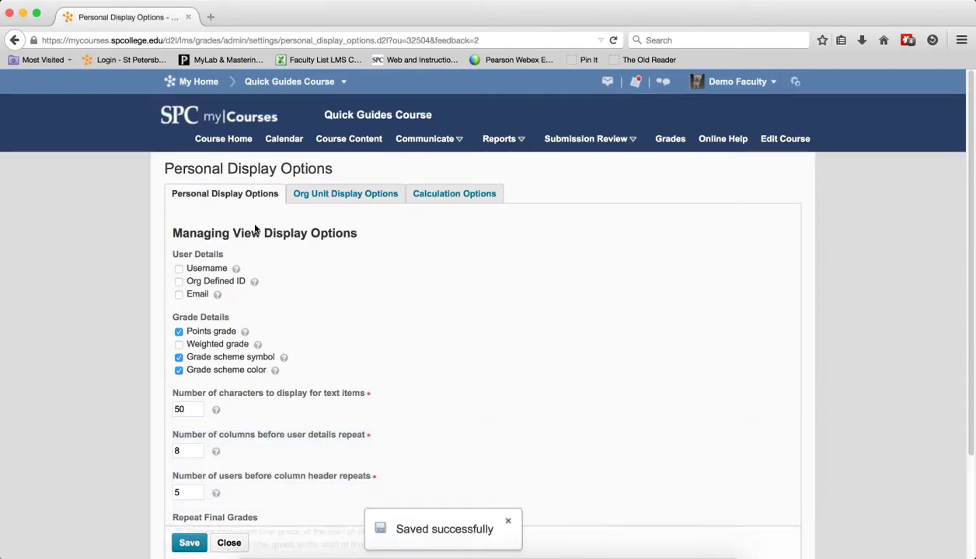
pyautogui.click(230, 548)
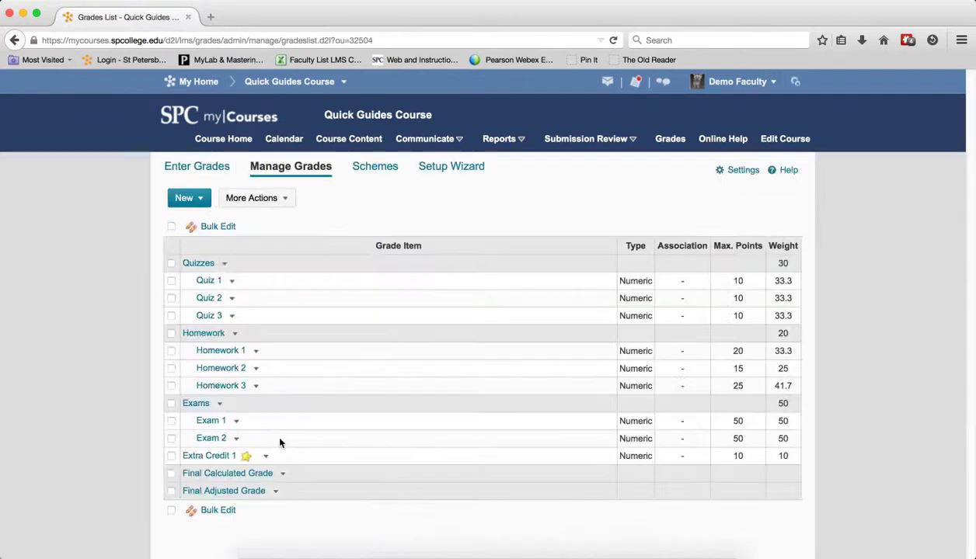
# Examine the repeated column headers and student name columns across the whole grade entry list.
pyautogui.click(191, 166)
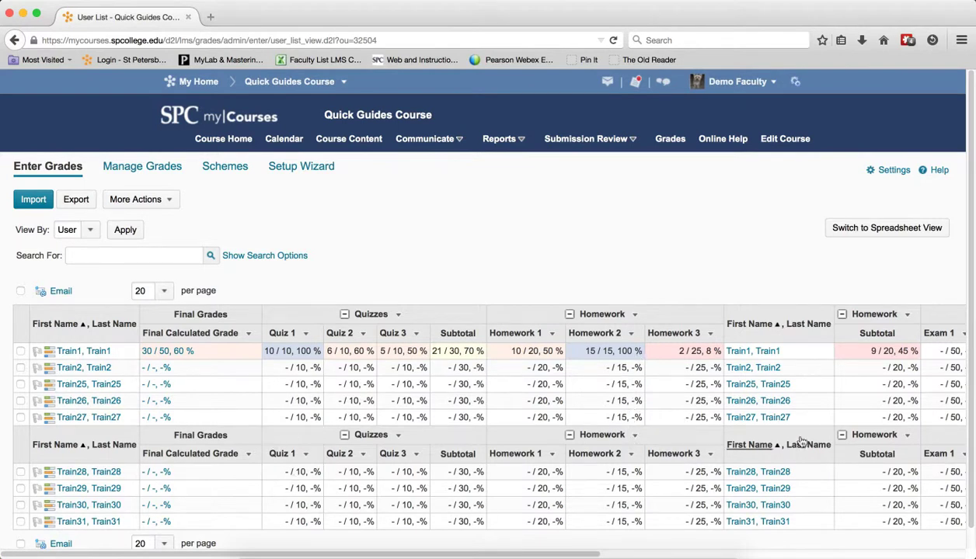
pyautogui.scroll(-1, 971, 350)
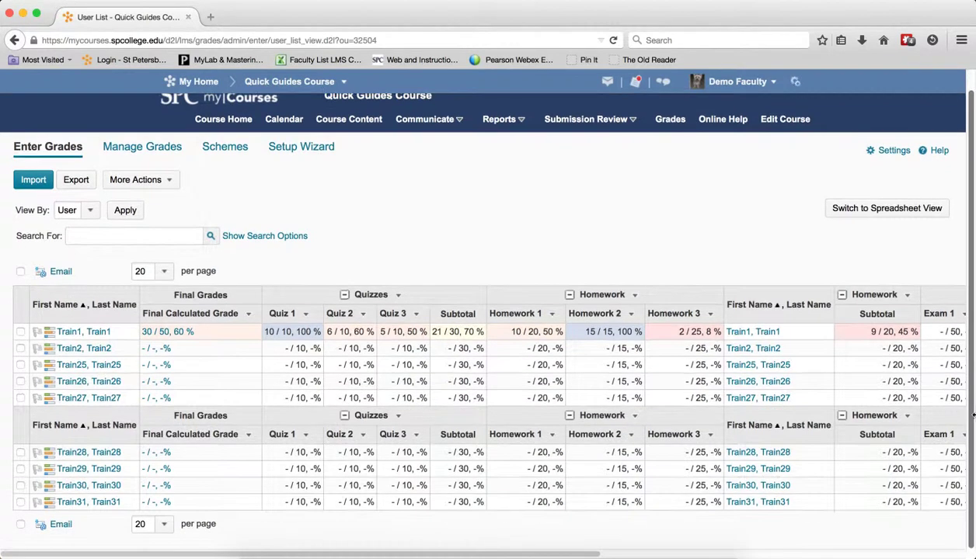
pyautogui.moveTo(579, 553); pyautogui.dragTo(944, 553)
pyautogui.moveTo(801, 553); pyautogui.dragTo(435, 553)
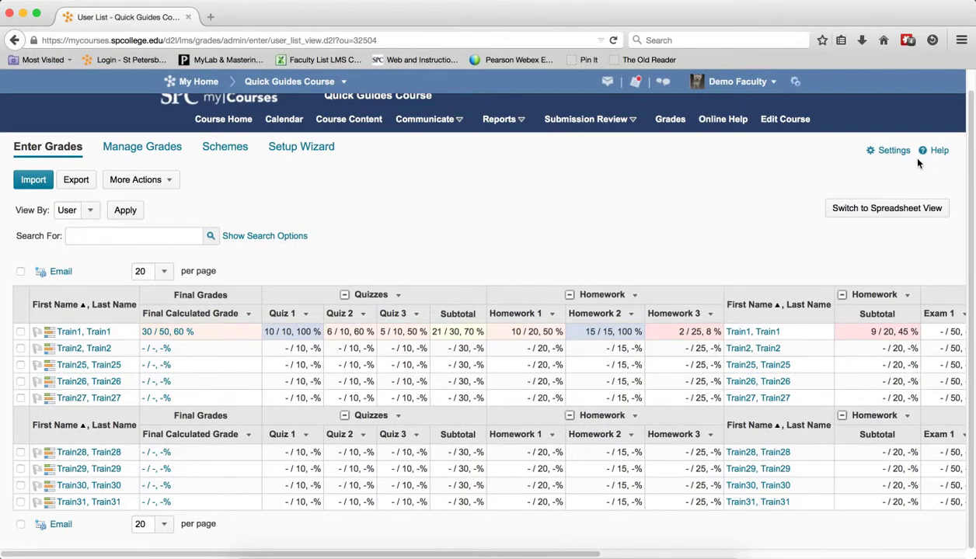
# Reopen the grade book's personal display options and examine the option repeating the calculated final grade at the start of the user list.
pyautogui.click(893, 150)
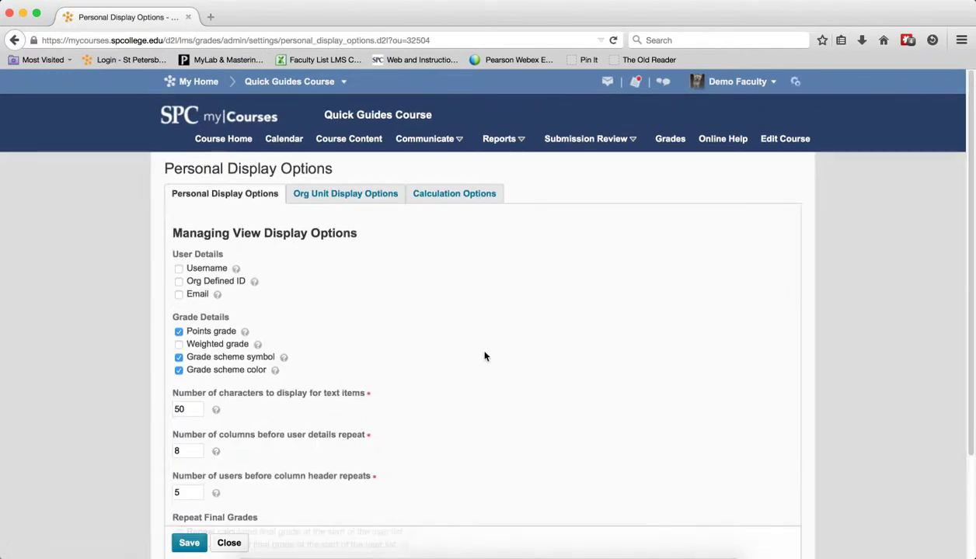
pyautogui.scroll(-2, 483, 355)
pyautogui.scroll(-2, 484, 356)
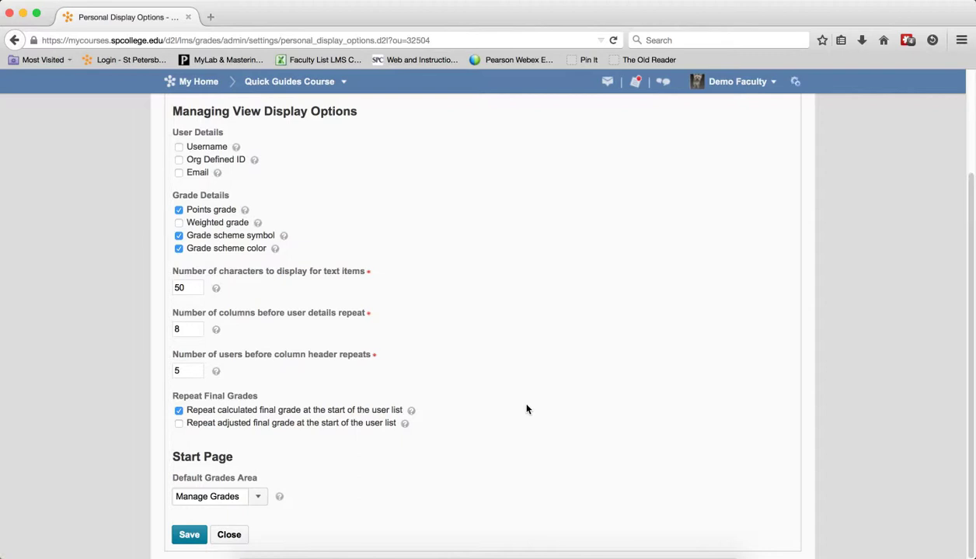
pyautogui.click(179, 412)
pyautogui.click(180, 411)
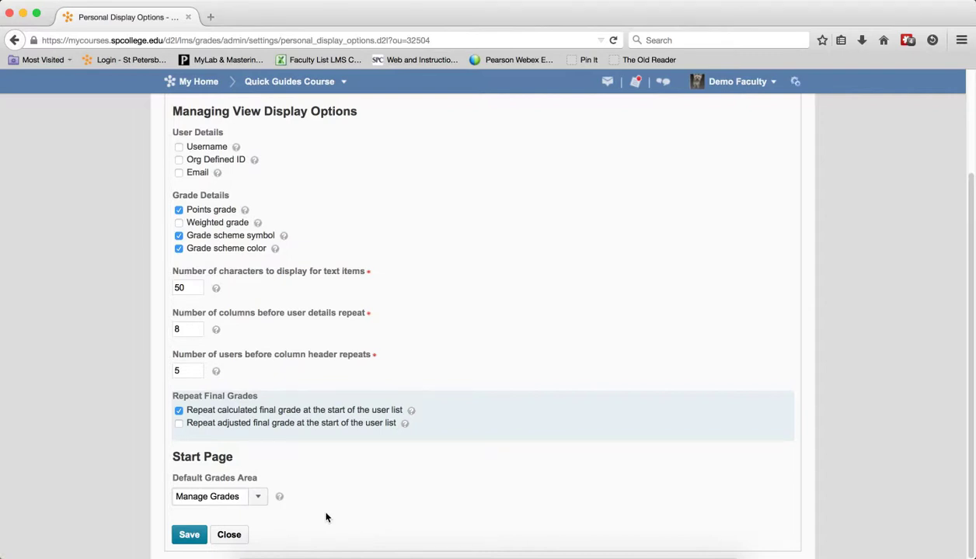
# Examine the start page choices for the default grades area, keeping Manage Grades selected.
pyautogui.click(259, 503)
pyautogui.click(258, 504)
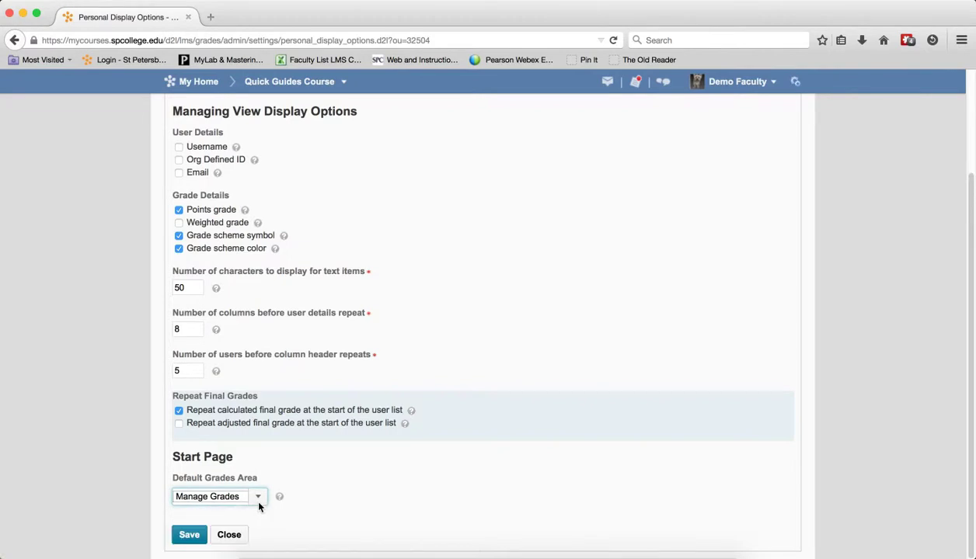
pyautogui.click(259, 506)
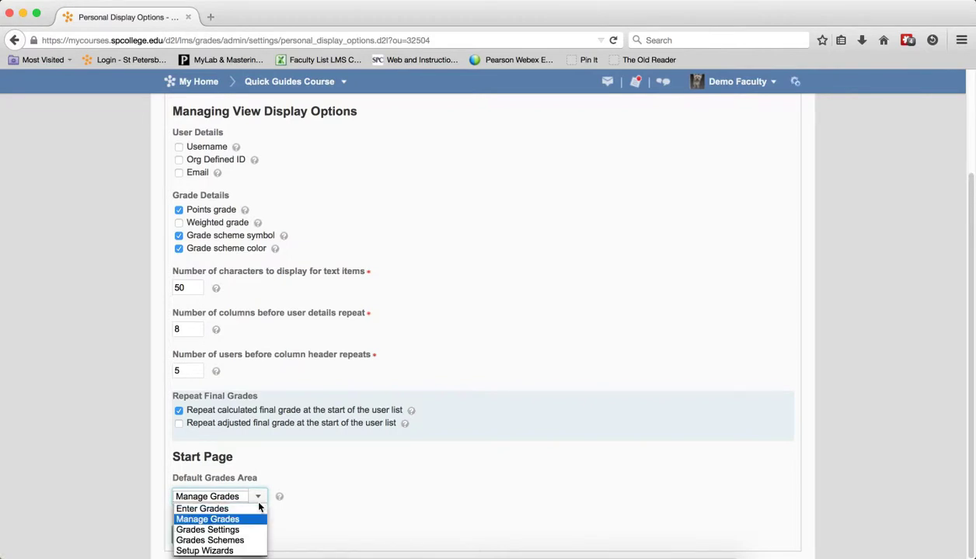
pyautogui.click(259, 503)
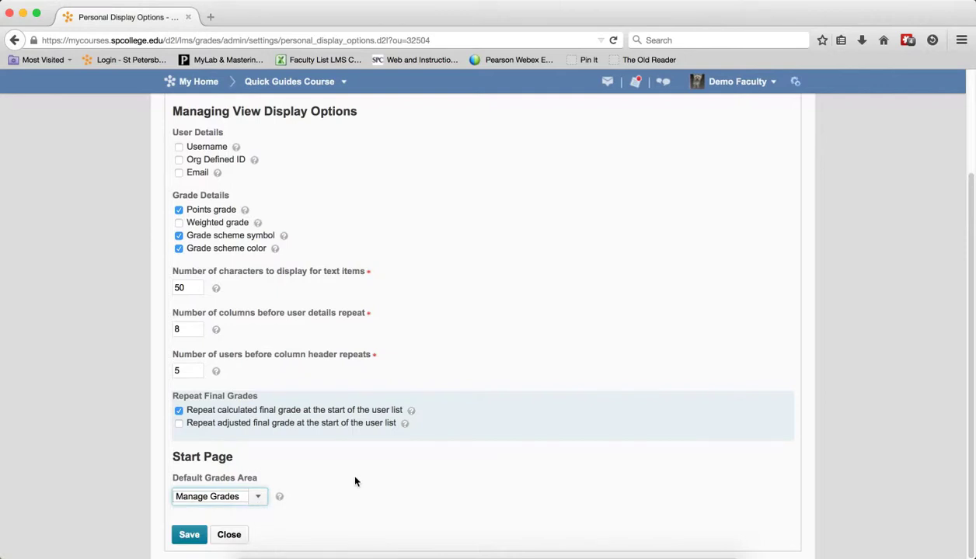